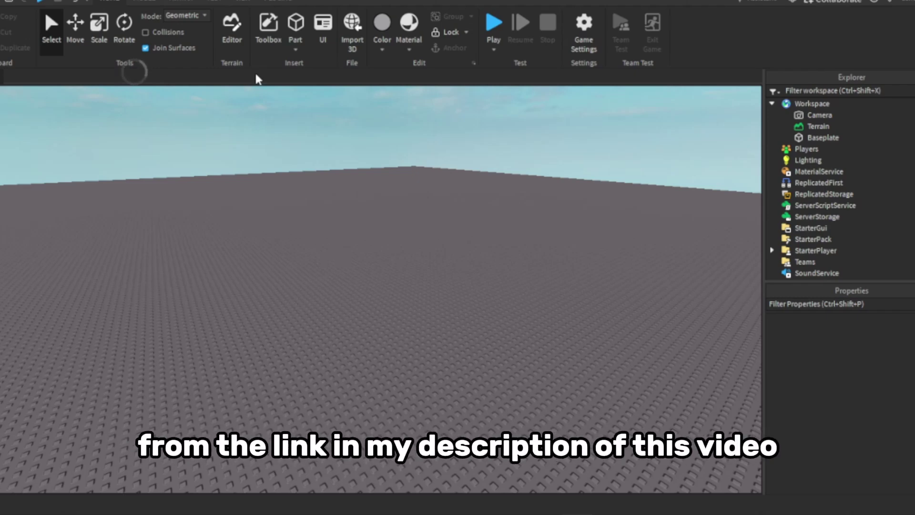
# Step: Insert the AshtonLua's Loading Screen model from the saved models inventory, accepting the notice about its included scripts
pyautogui.click(259, 46)
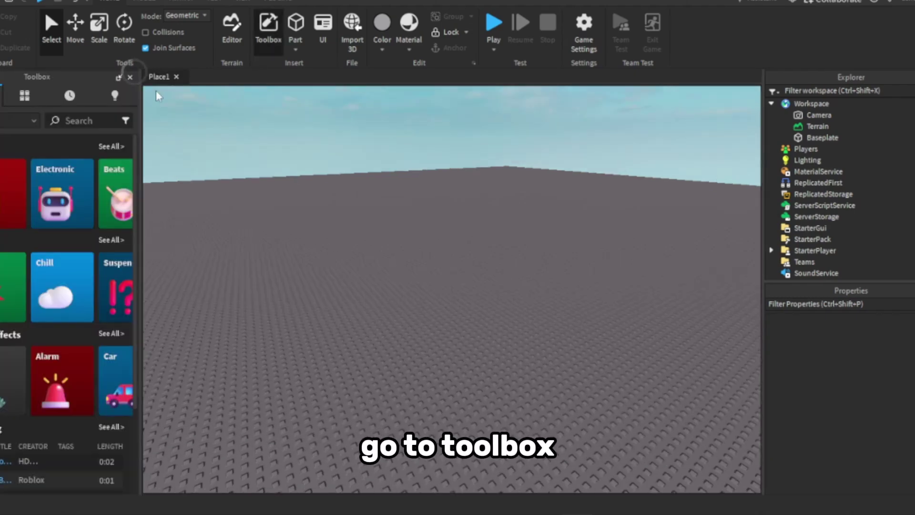
pyautogui.click(22, 98)
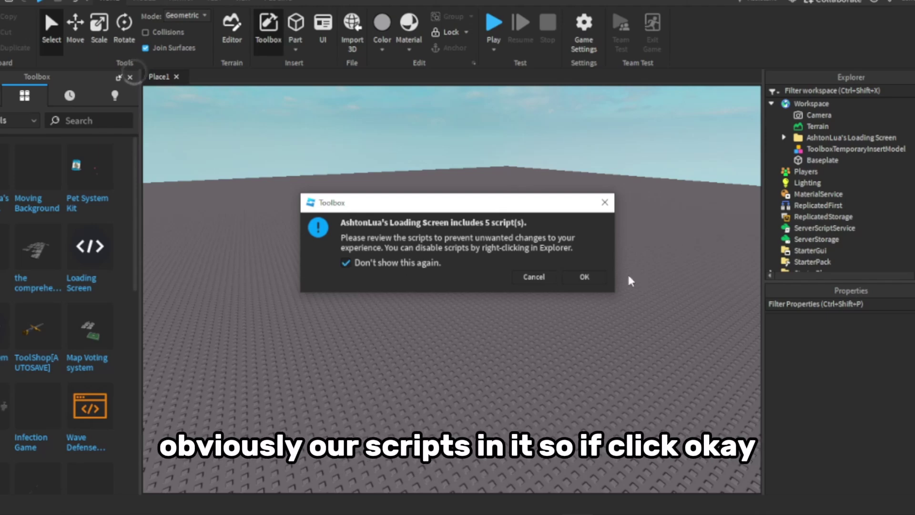
pyautogui.click(600, 282)
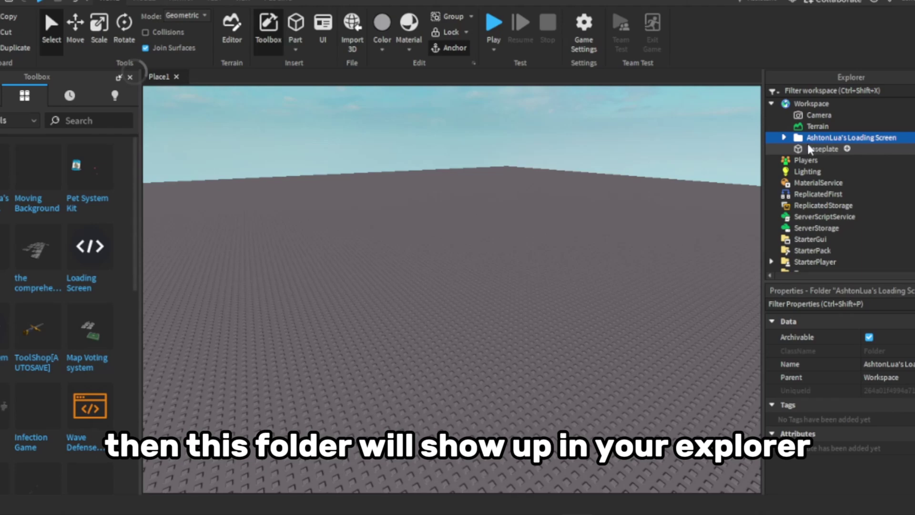
pyautogui.click(130, 77)
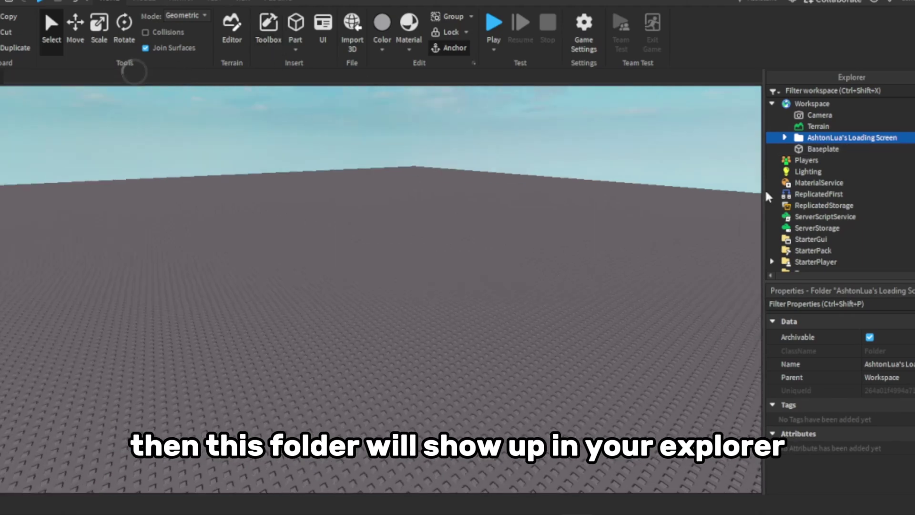
# Step: Delete the README script from the AshtonLua's Loading Screen folder and move LoadingGui into StarterGui
pyautogui.click(784, 137)
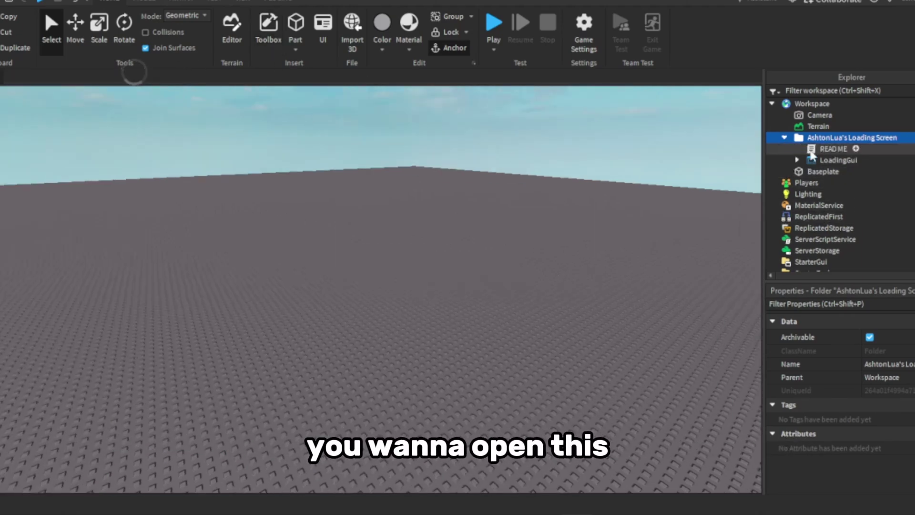
pyautogui.click(827, 148)
pyautogui.press('Delete')
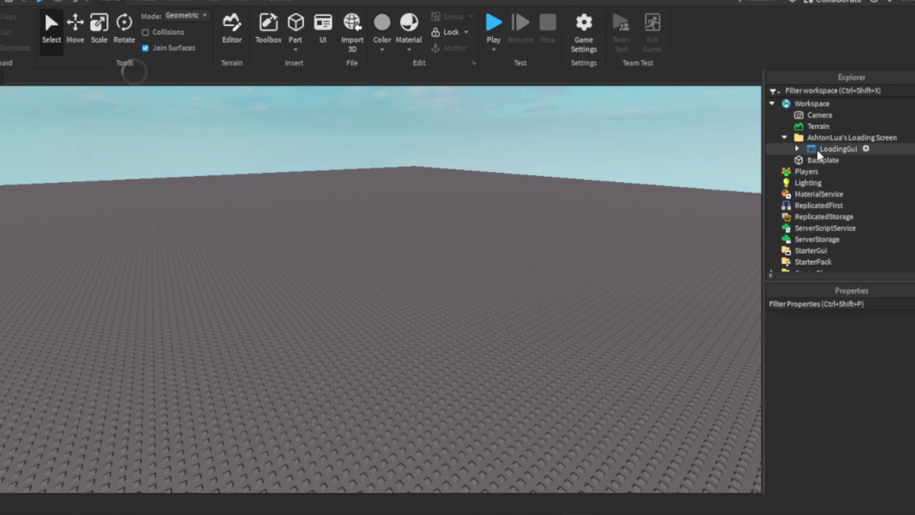
pyautogui.moveTo(816, 148); pyautogui.dragTo(818, 210)
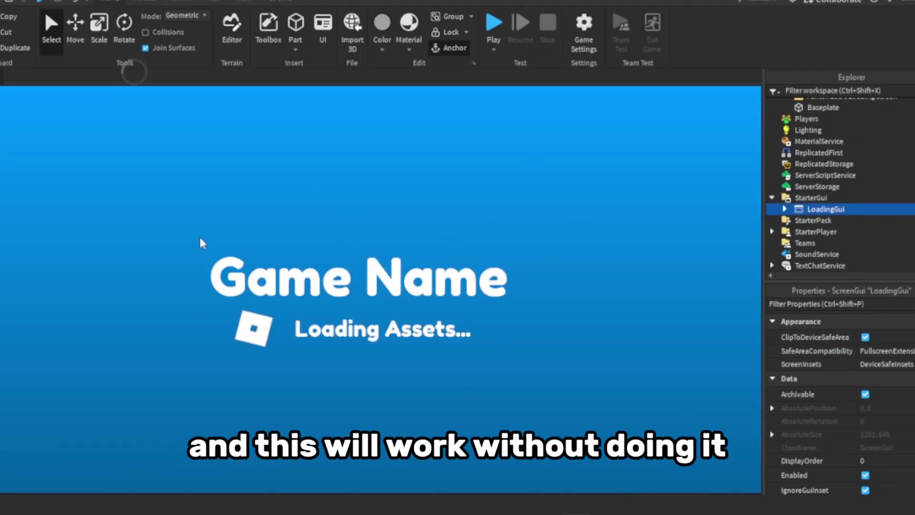
# Step: Playtest the place to check the loading screen, and end the test session
pyautogui.click(492, 22)
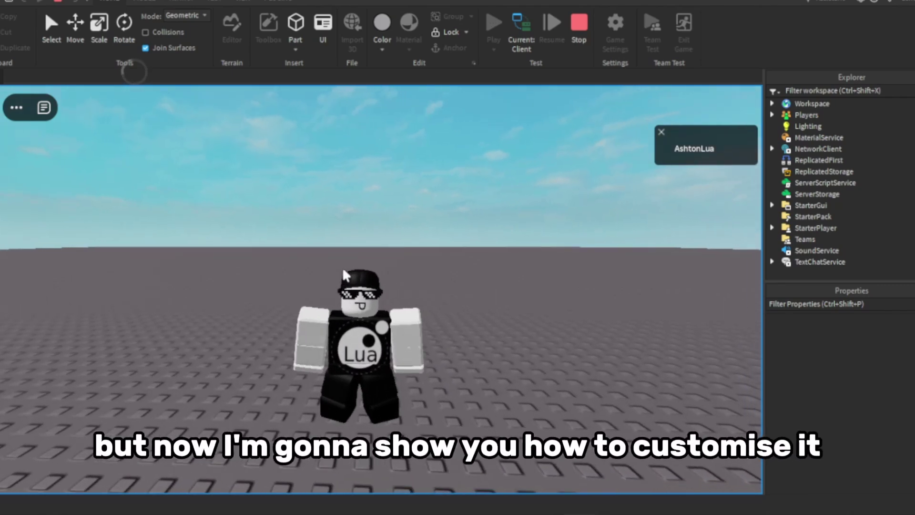
pyautogui.click(579, 25)
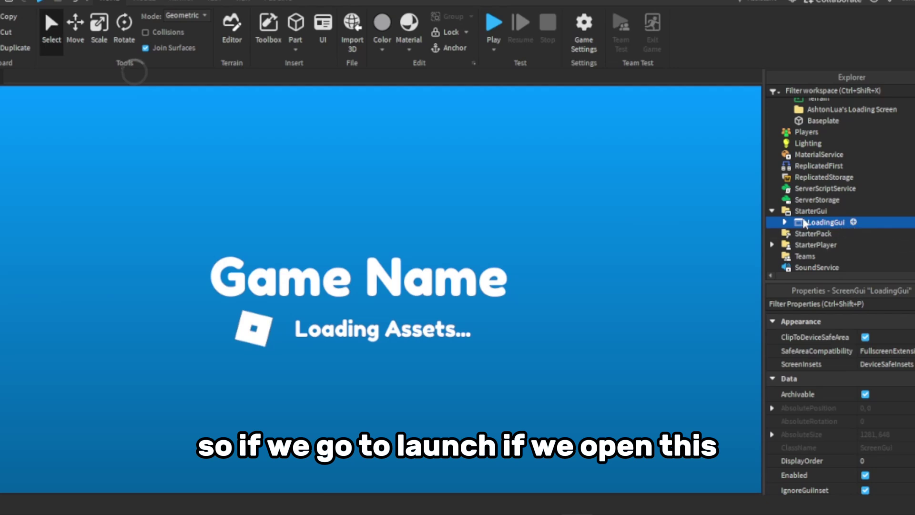
# Step: Expand LoadingGui and its MainFrame to examine the scripts, images and labels inside, including the LoadingWheel contents
pyautogui.click(785, 222)
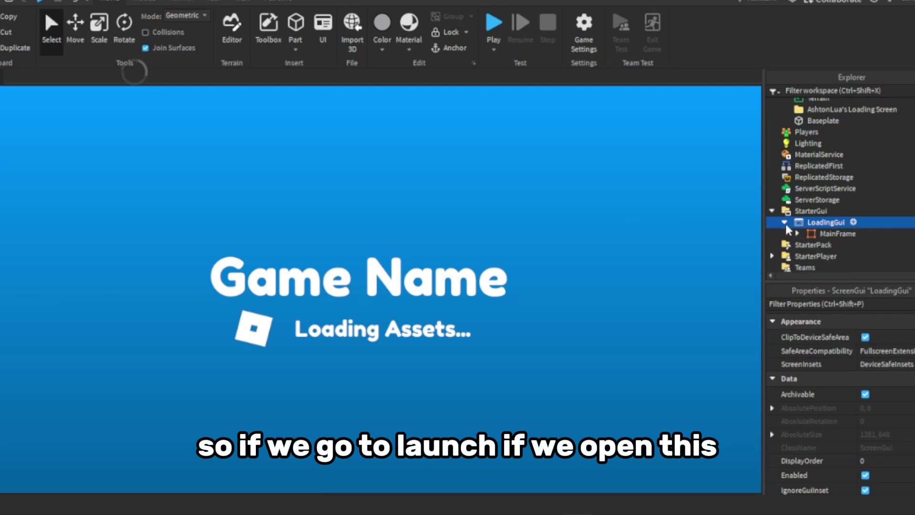
pyautogui.click(797, 233)
pyautogui.scroll(-3, 840, 234)
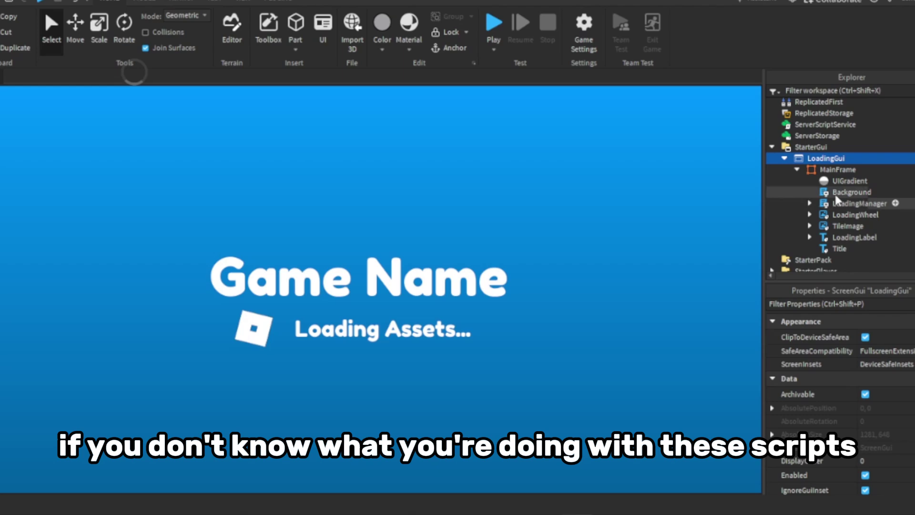
pyautogui.click(810, 215)
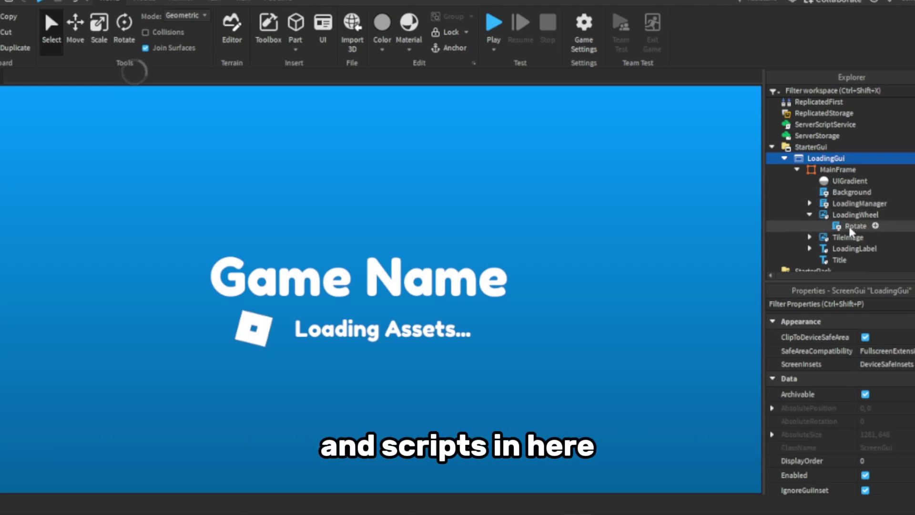
pyautogui.click(809, 214)
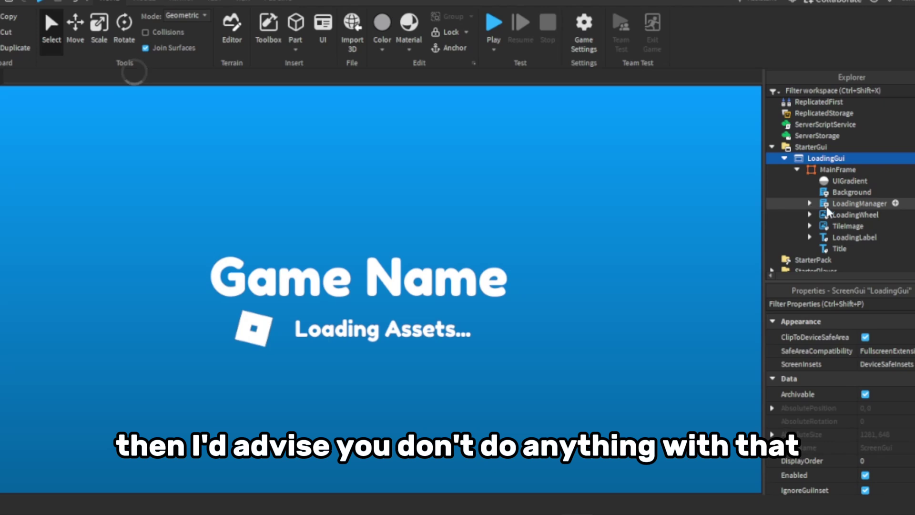
# Step: Set the text of the Title label in MainFrame to "Sword Game"
pyautogui.click(831, 237)
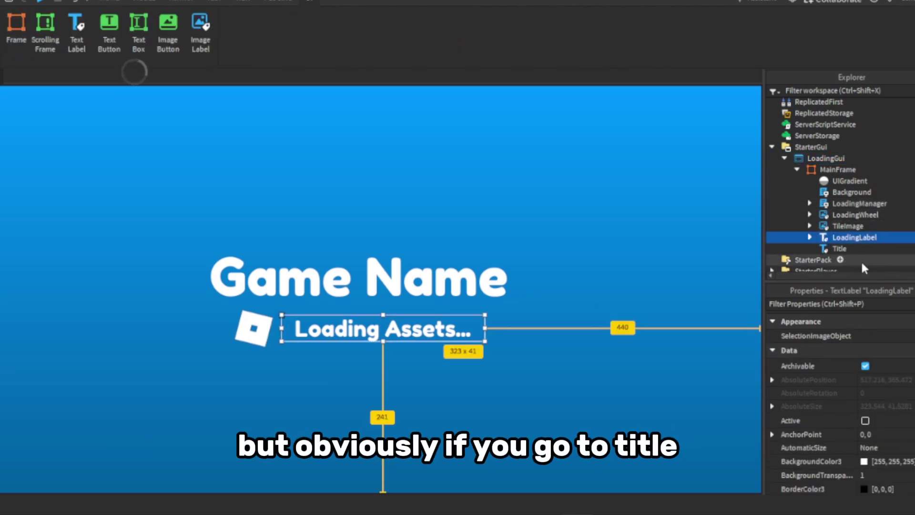
pyautogui.click(830, 248)
pyautogui.scroll(-10, 830, 375)
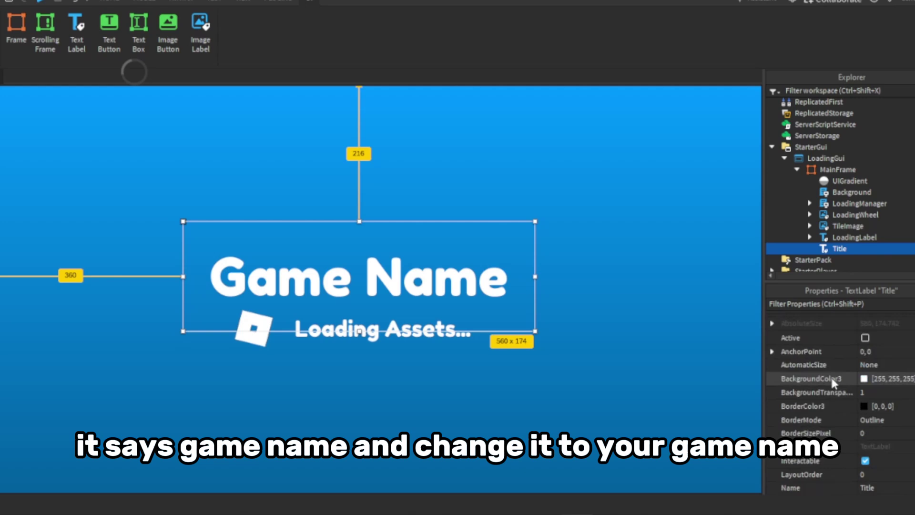
pyautogui.click(898, 380)
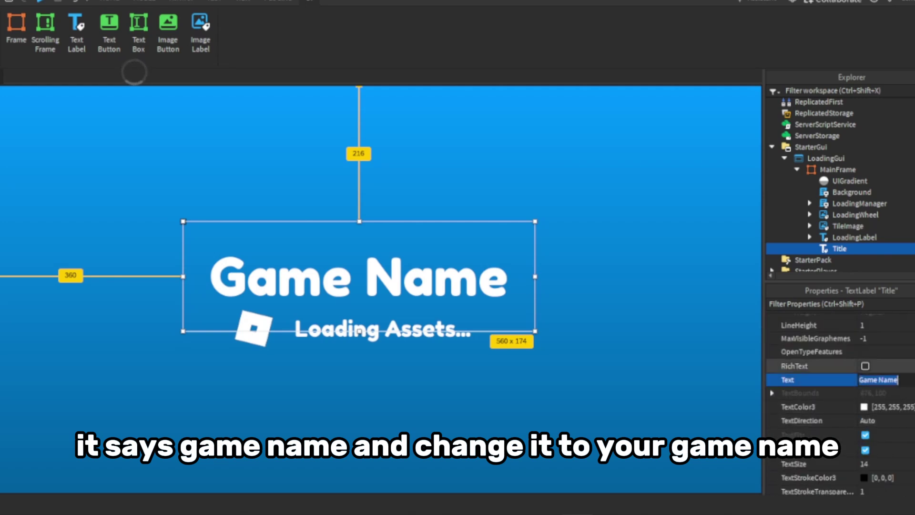
pyautogui.write('Sword')
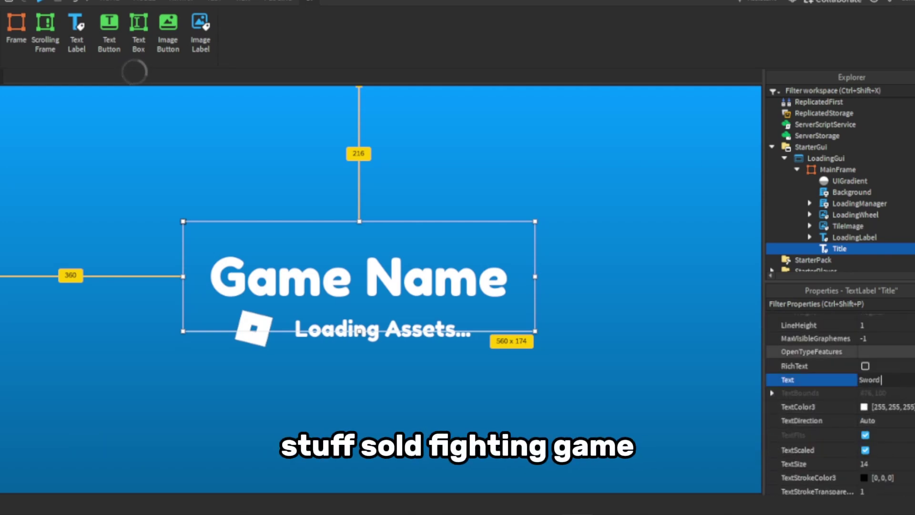
pyautogui.write(' fightinbg')
pyautogui.press('Return')
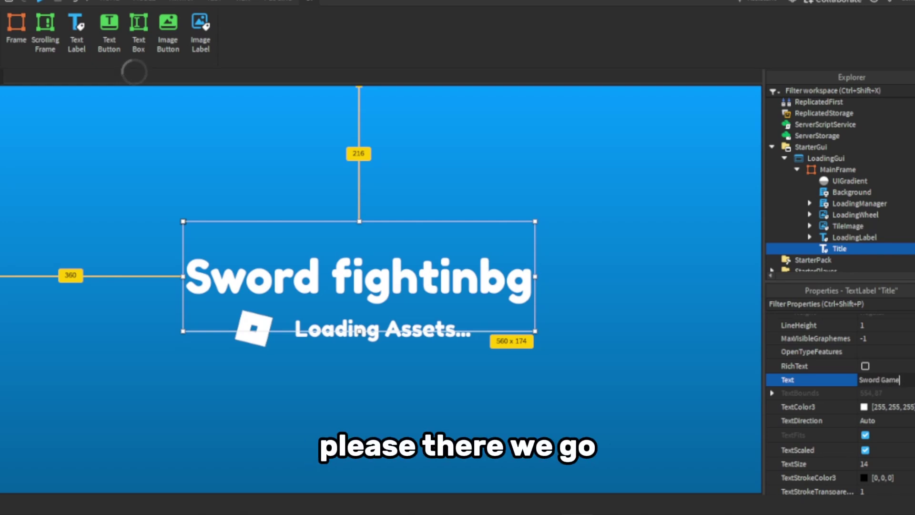
pyautogui.press('Return')
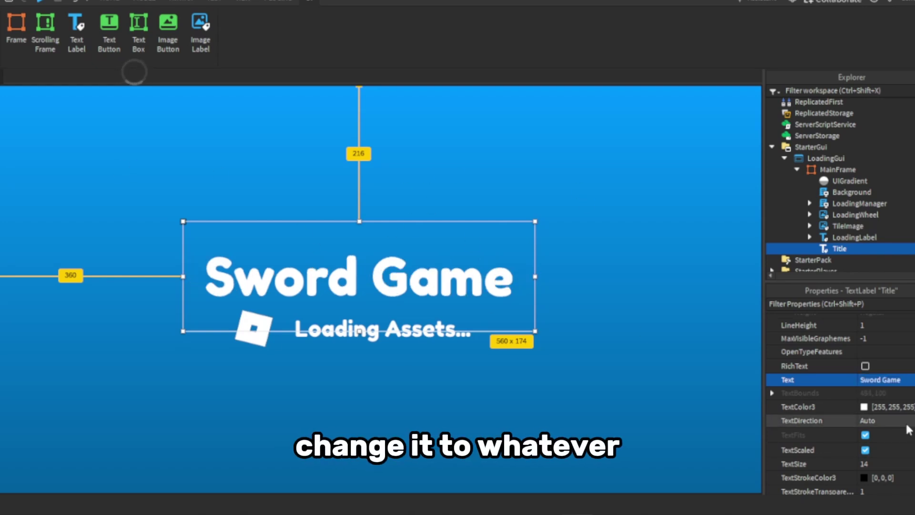
# Step: Try Comic Neue Angular as the Title label's font and settle on Bangers
pyautogui.scroll(3, 882, 425)
pyautogui.click(881, 370)
pyautogui.click(875, 213)
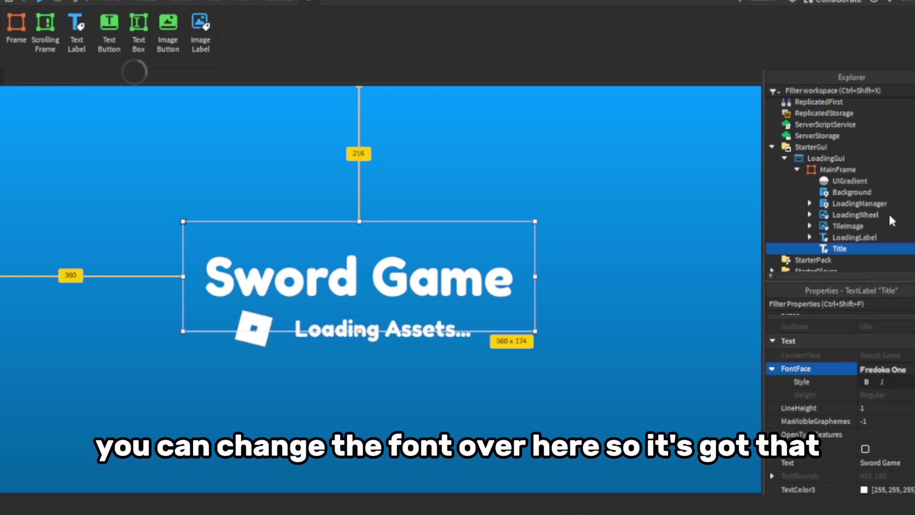
pyautogui.click(891, 371)
pyautogui.click(875, 193)
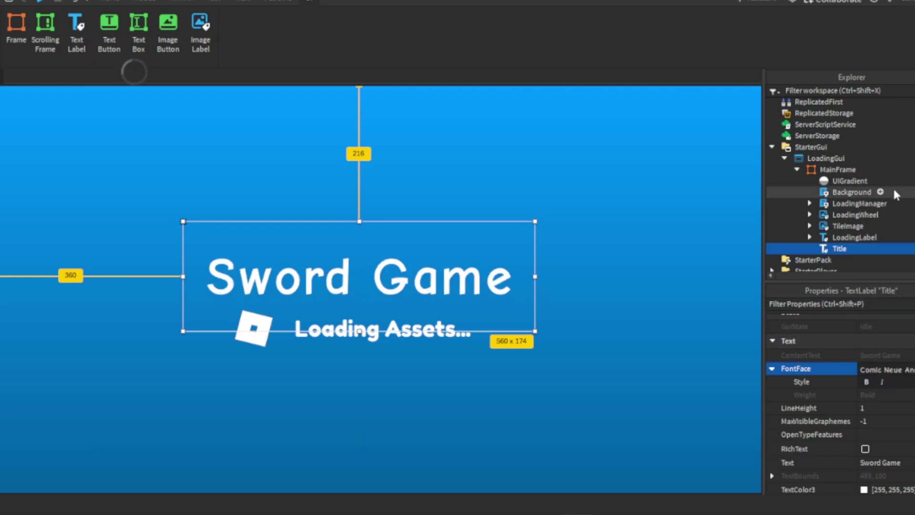
pyautogui.click(884, 372)
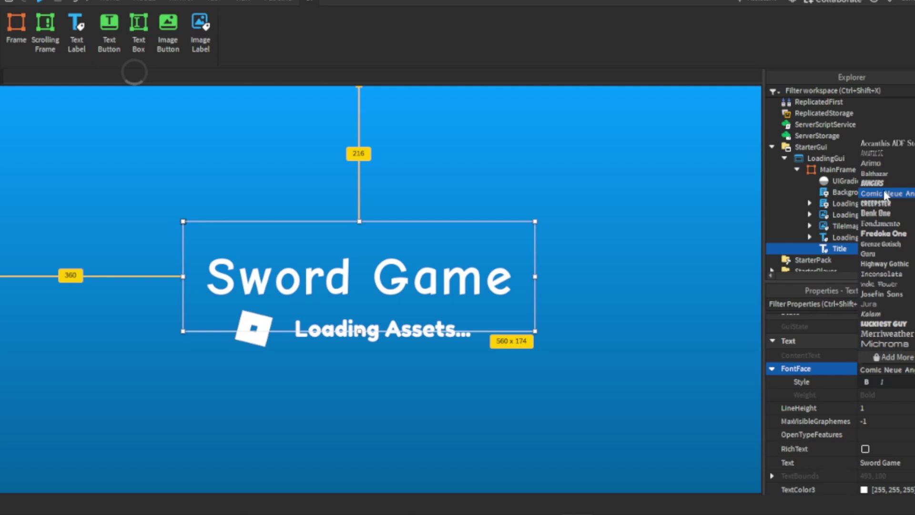
pyautogui.click(872, 183)
# Step: Change the LoadingLabel font to Bangers
pyautogui.click(826, 237)
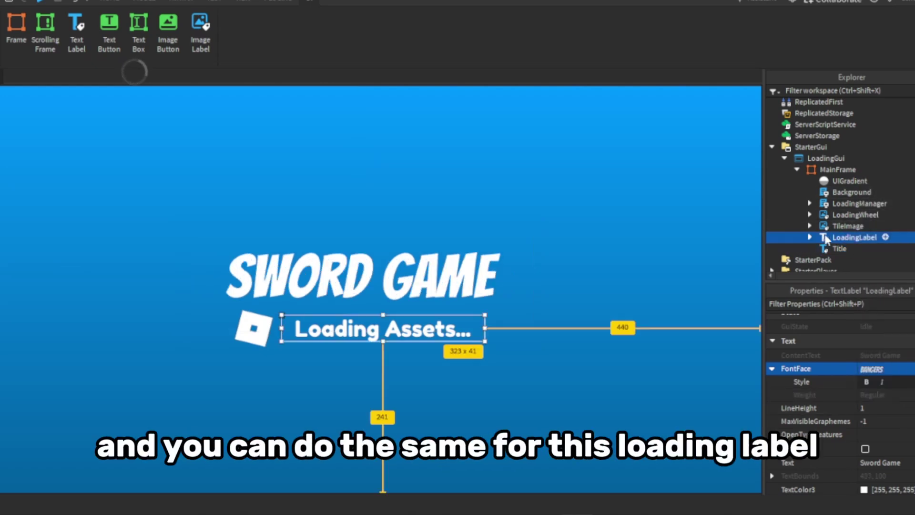
pyautogui.click(885, 370)
pyautogui.click(872, 183)
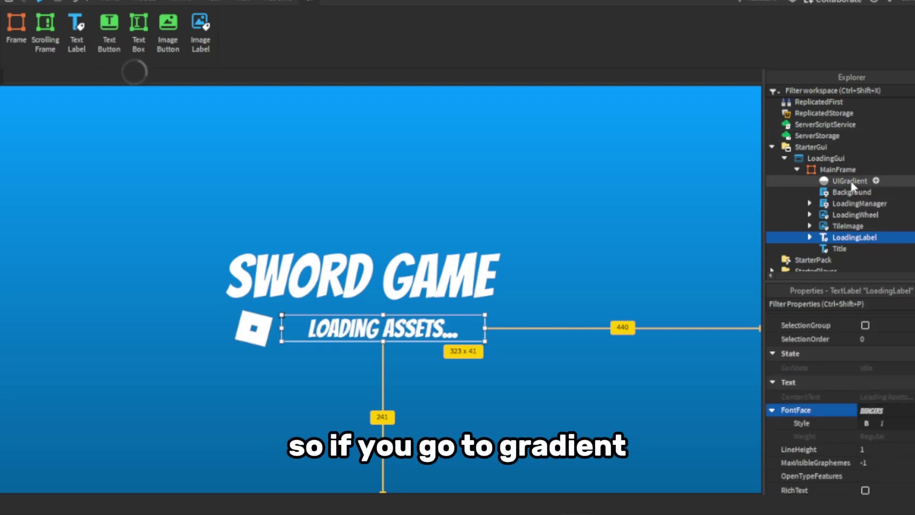
# Step: Set the starting colour of MainFrame's UIGradient to orange (#ffaa00)
pyautogui.click(826, 185)
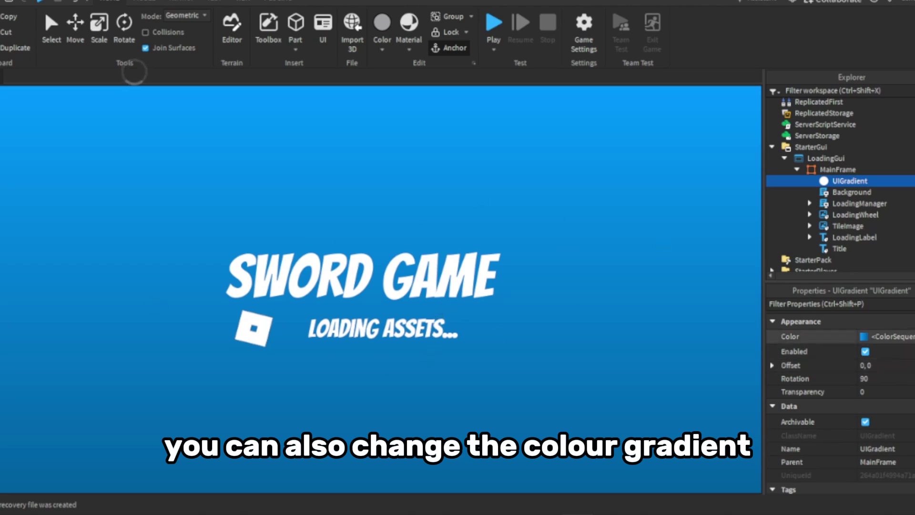
pyautogui.click(828, 336)
pyautogui.click(560, 310)
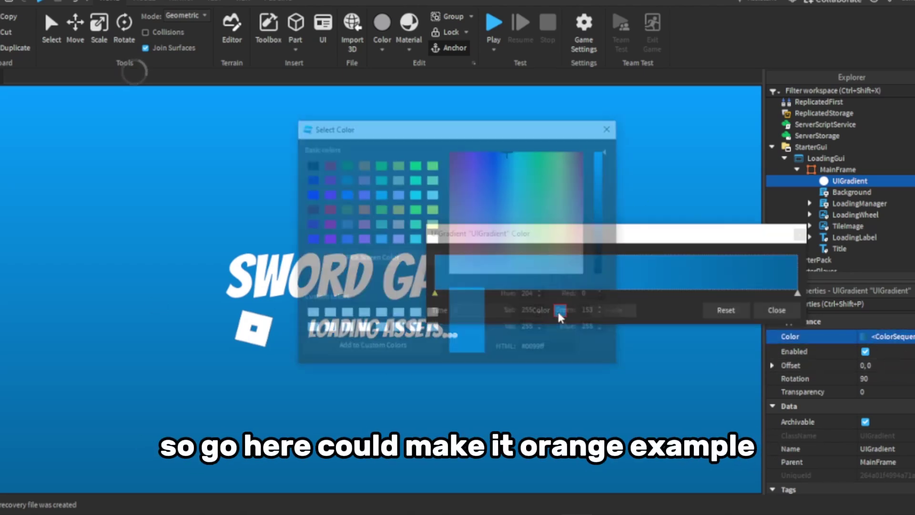
pyautogui.click(398, 210)
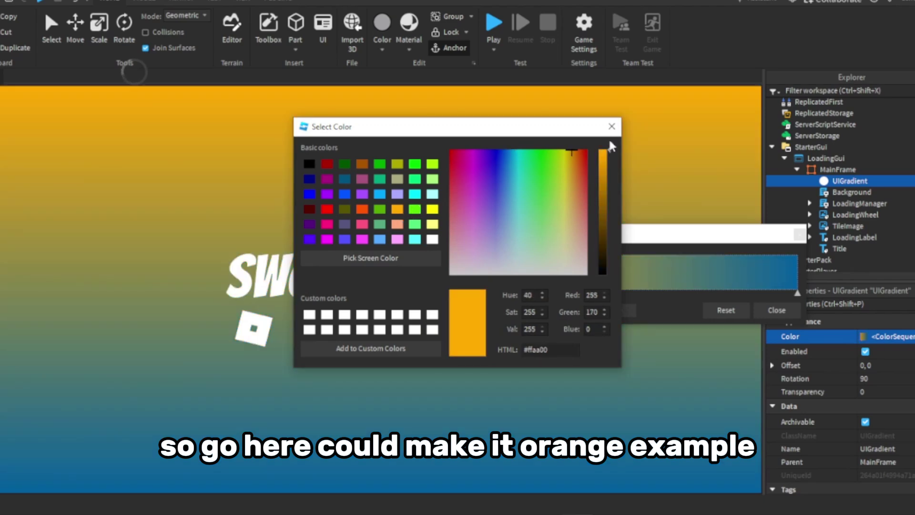
pyautogui.click(611, 127)
# Step: Set the end colour of the UIGradient to olive green (#969e01) and close the gradient editor
pyautogui.click(797, 293)
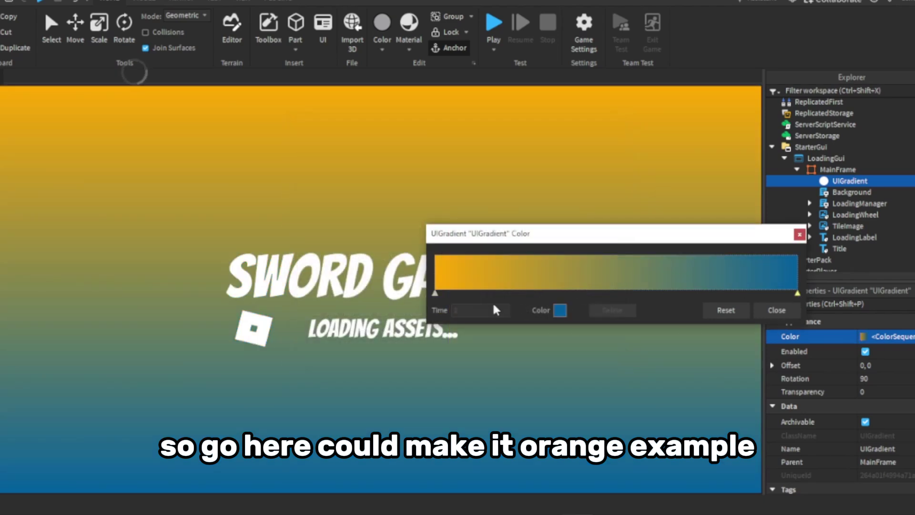
pyautogui.click(560, 310)
pyautogui.click(571, 152)
pyautogui.moveTo(571, 152); pyautogui.dragTo(563, 153)
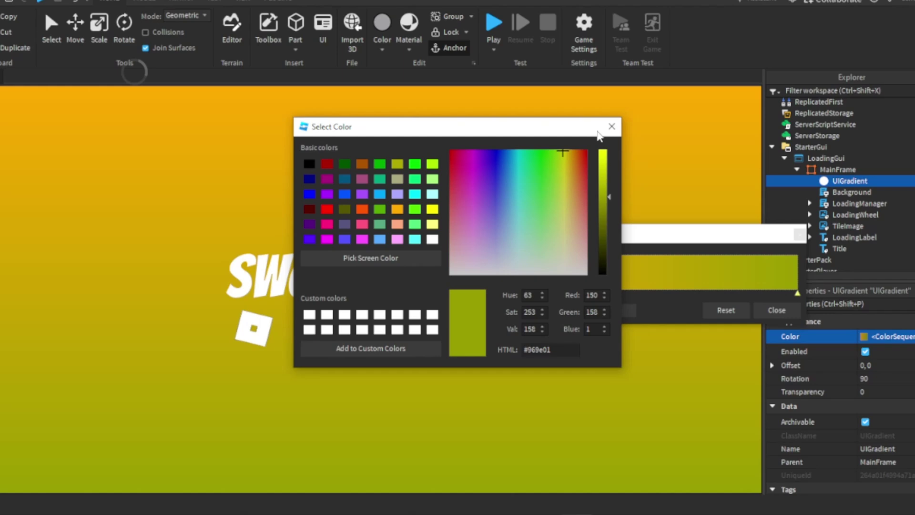
pyautogui.click(612, 126)
pyautogui.click(776, 310)
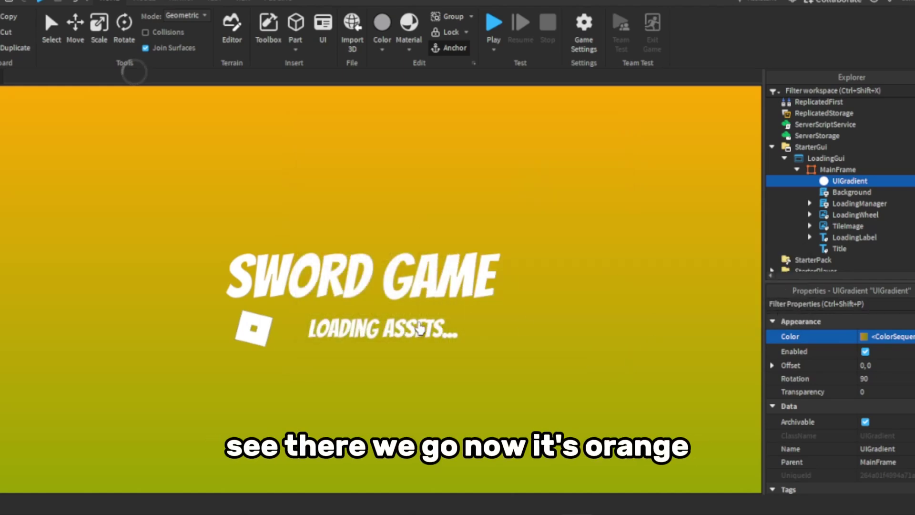
# Step: Select the LoadingWheel under MainFrame and search the Toolbox images for "loading circle"
pyautogui.moveTo(884, 240)
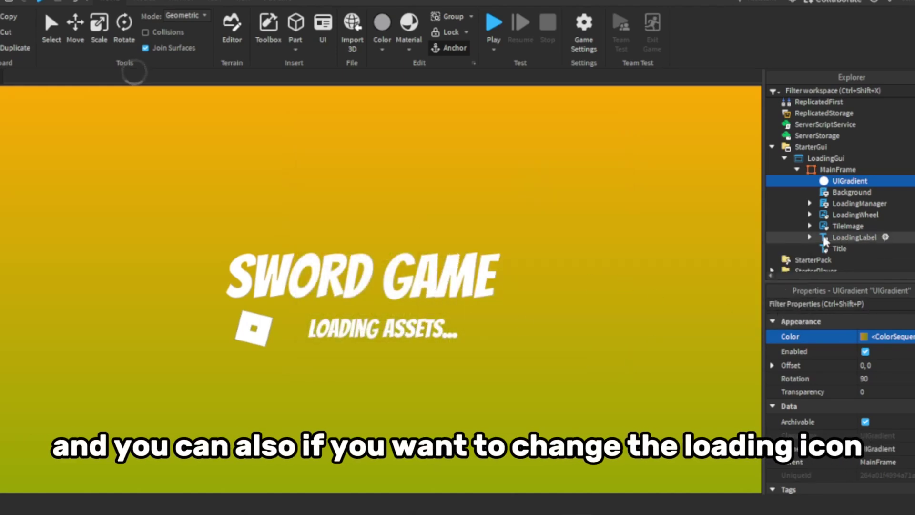
pyautogui.click(855, 216)
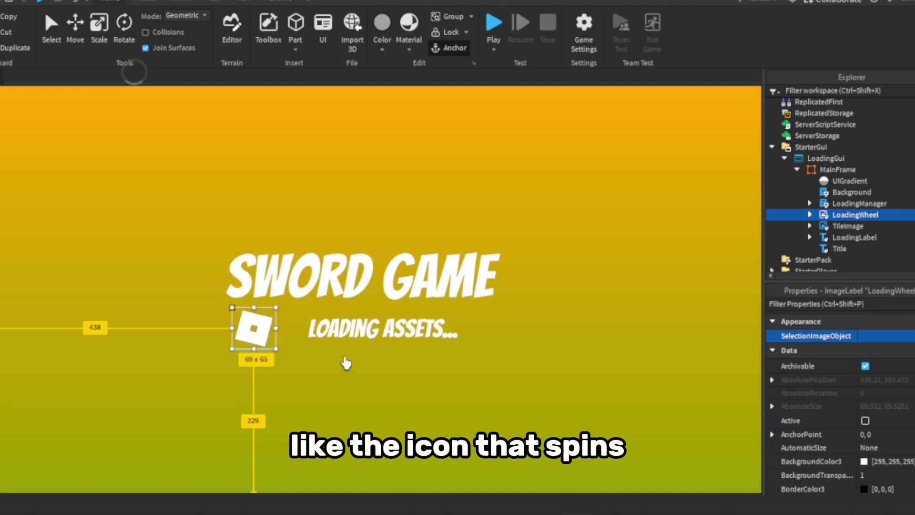
pyautogui.click(269, 29)
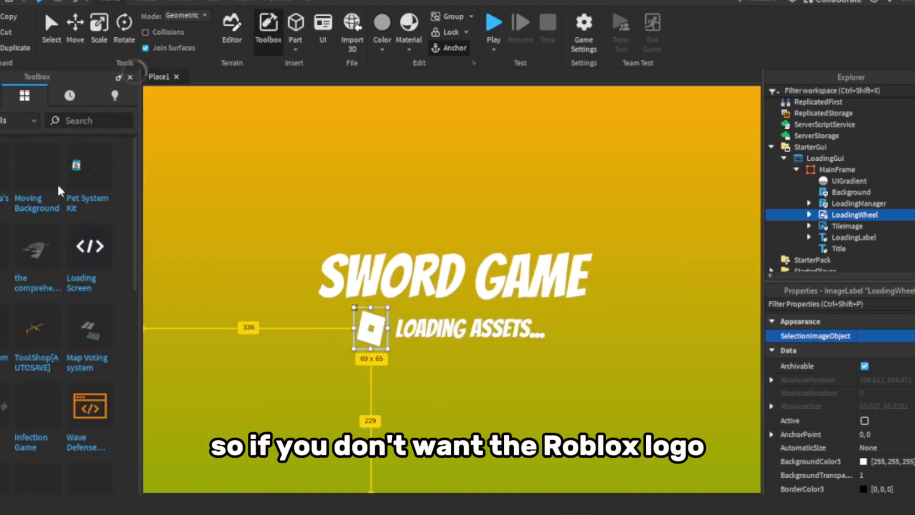
pyautogui.click(17, 120)
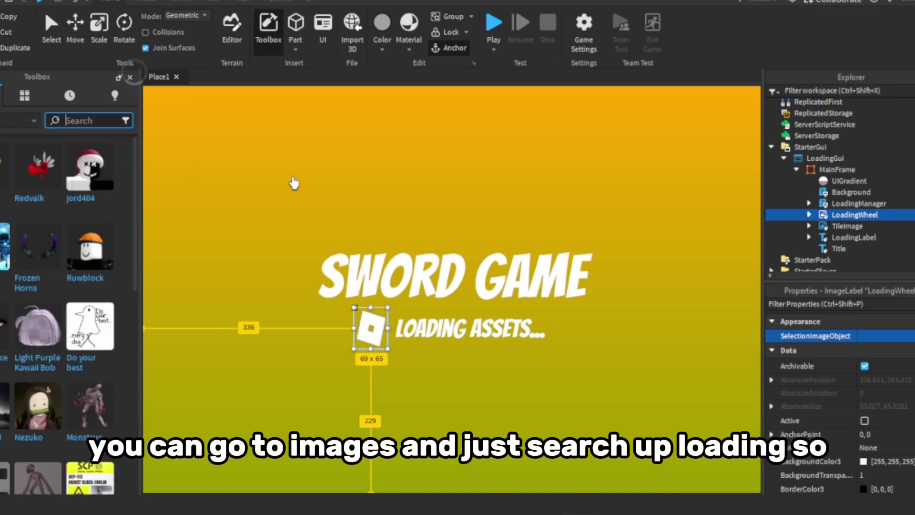
pyautogui.write('loadingn')
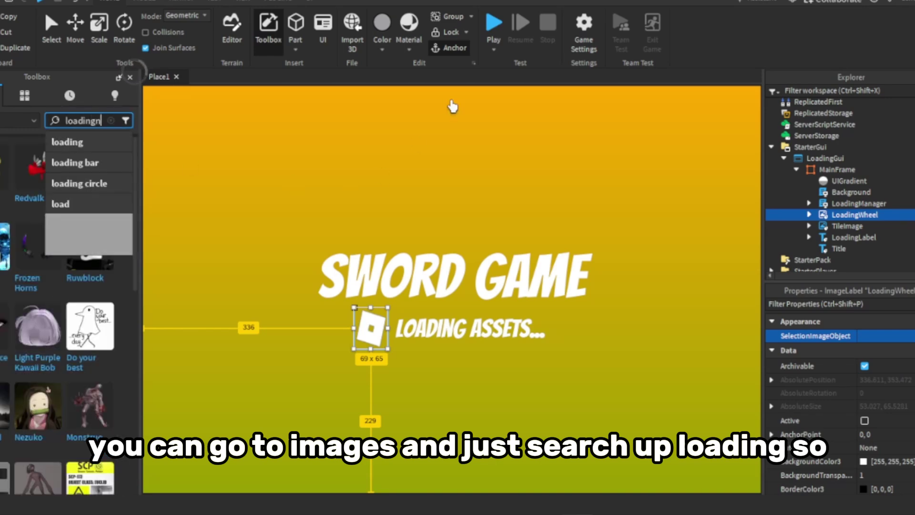
pyautogui.press('BackSpace')
pyautogui.write(' circle')
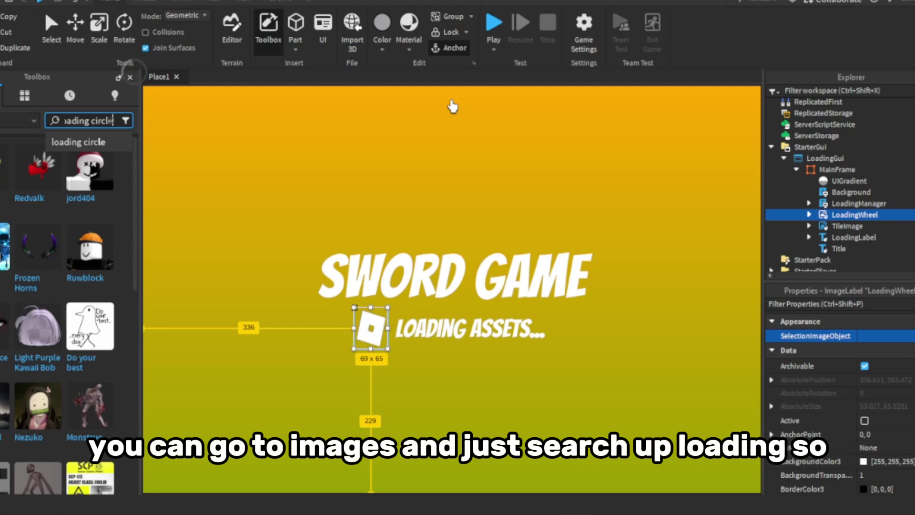
pyautogui.press('Return')
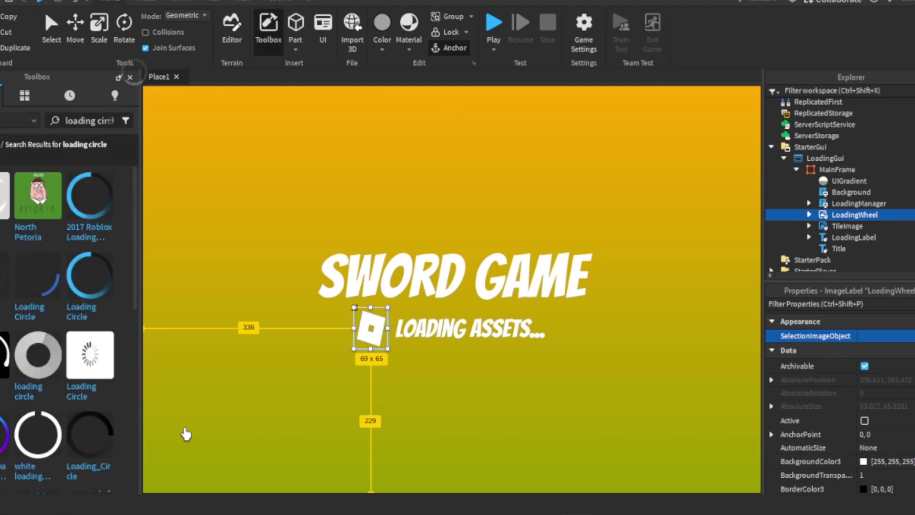
# Step: Browse the loading circle images and copy the asset ID of the white loading circle
pyautogui.scroll(-6, 55, 262)
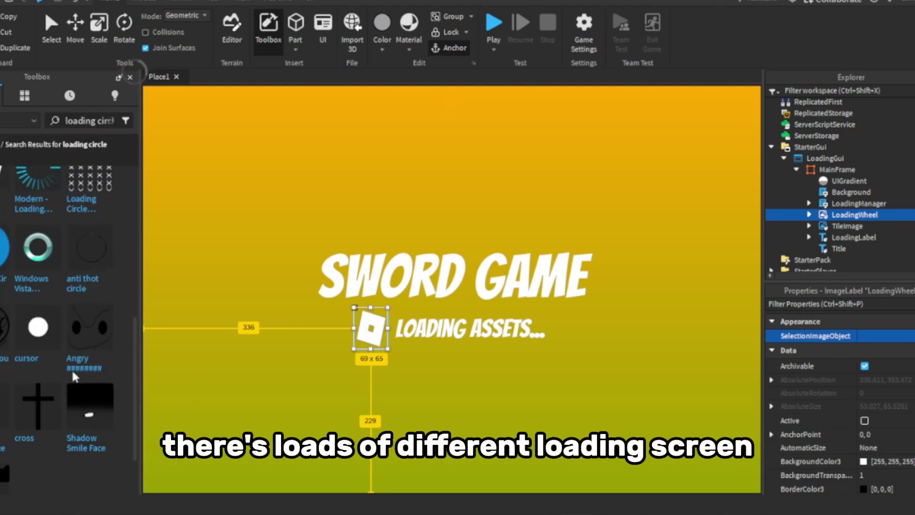
pyautogui.scroll(5, 57, 362)
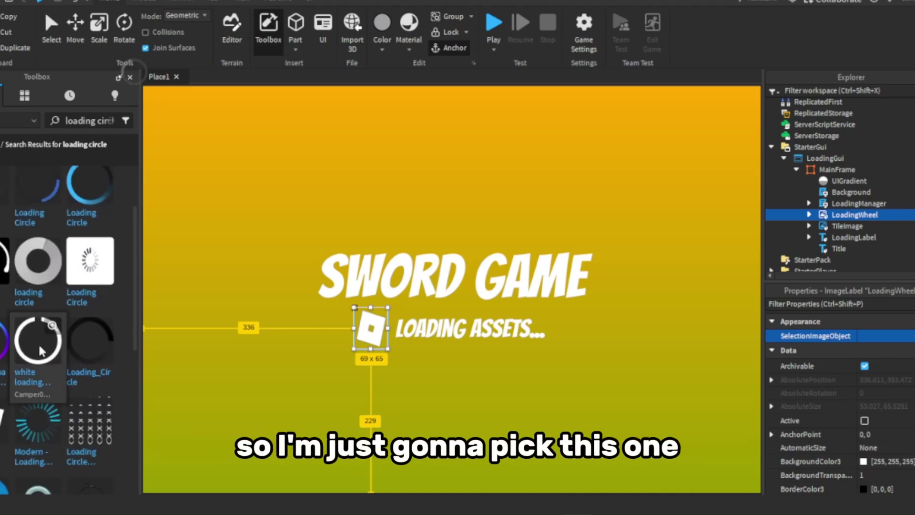
pyautogui.rightClick(42, 353)
pyautogui.click(71, 381)
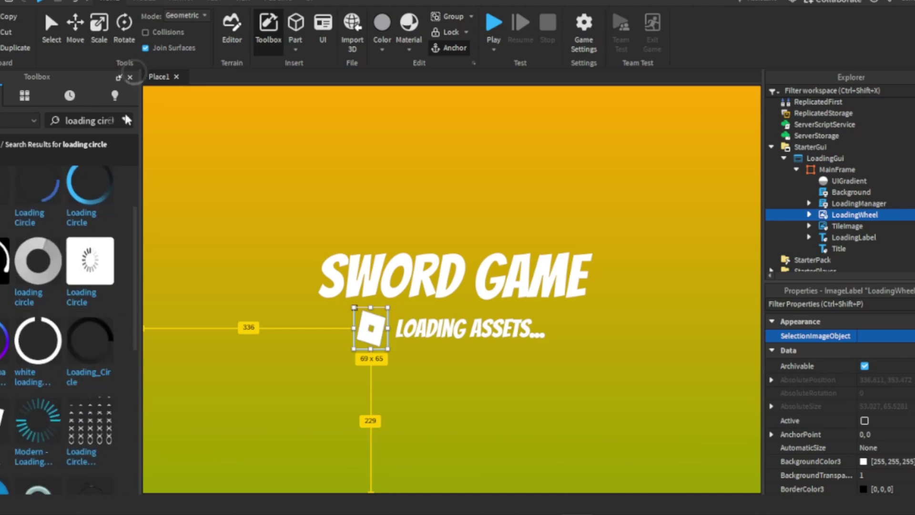
# Step: Close the Toolbox and set the LoadingWheel's Image property to the copied asset ID
pyautogui.click(130, 77)
pyautogui.scroll(-8, 870, 431)
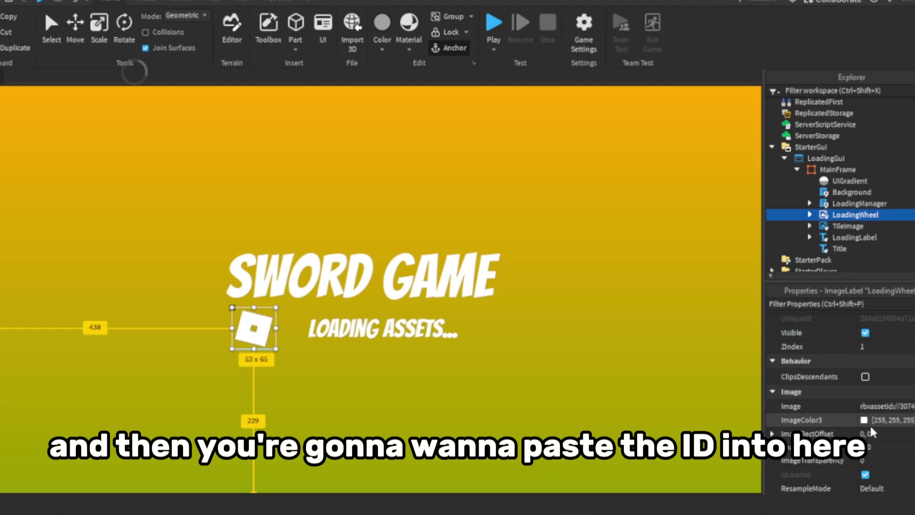
pyautogui.scroll(-3, 872, 427)
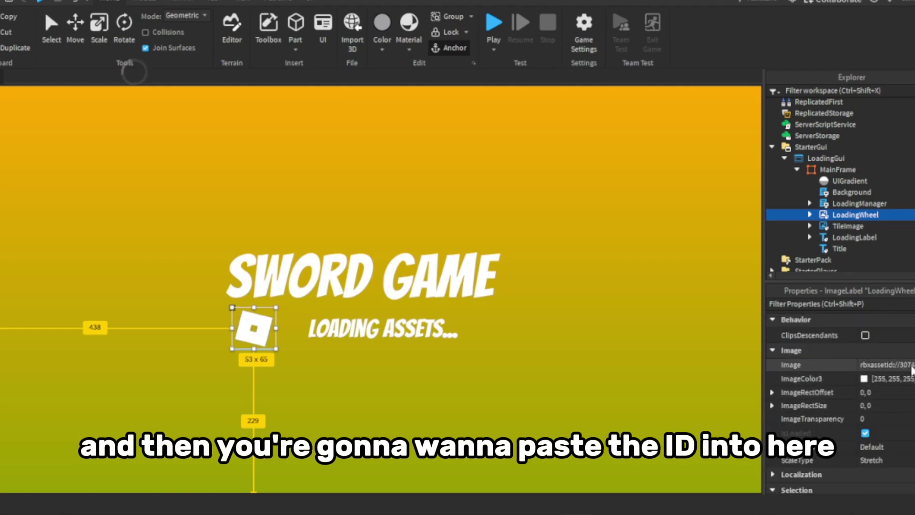
pyautogui.click(887, 365)
pyautogui.hotkey('ctrl', 'v')
pyautogui.press('Return')
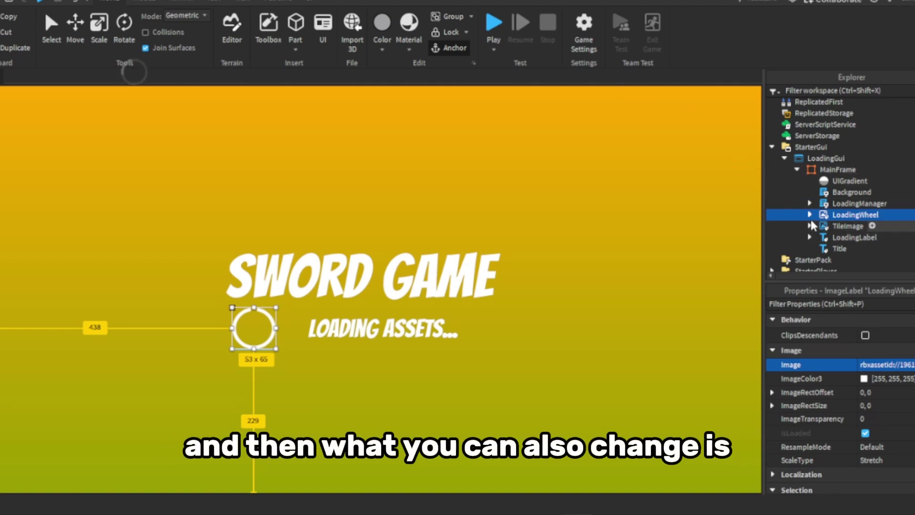
# Step: Preview the Complete sound inside LoadingManager, switching briefly to OBS to check that desktop audio is captured
pyautogui.click(810, 203)
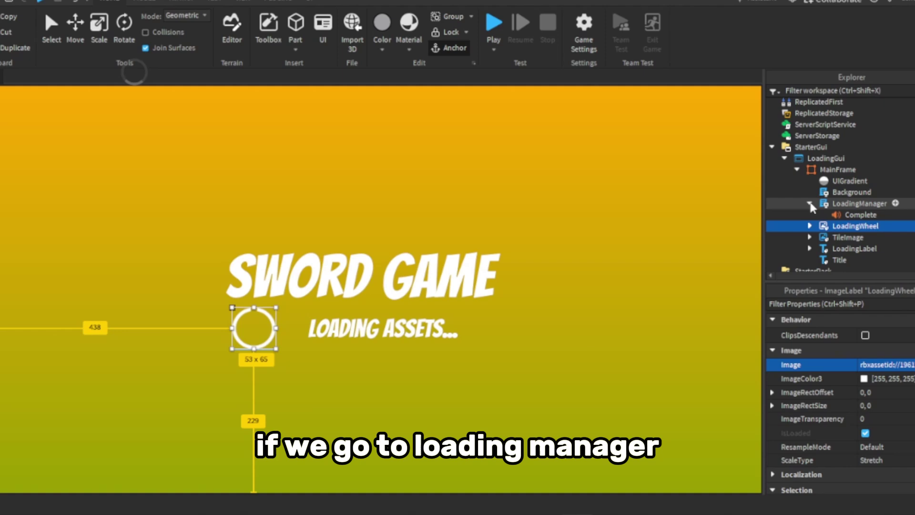
pyautogui.click(840, 214)
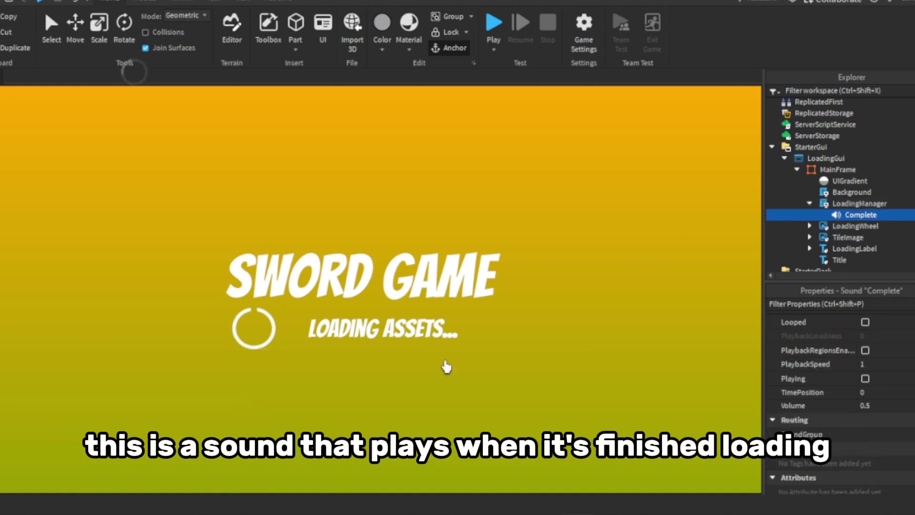
pyautogui.scroll(8, 857, 371)
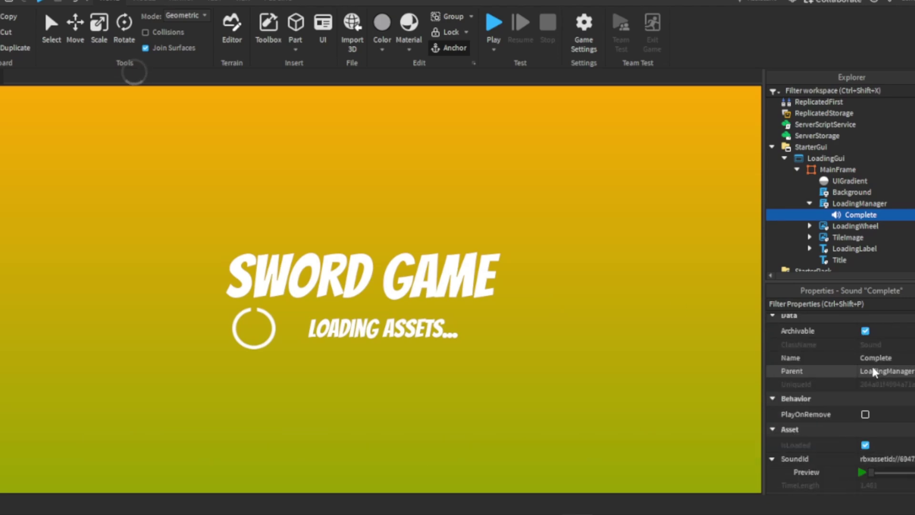
pyautogui.click(862, 472)
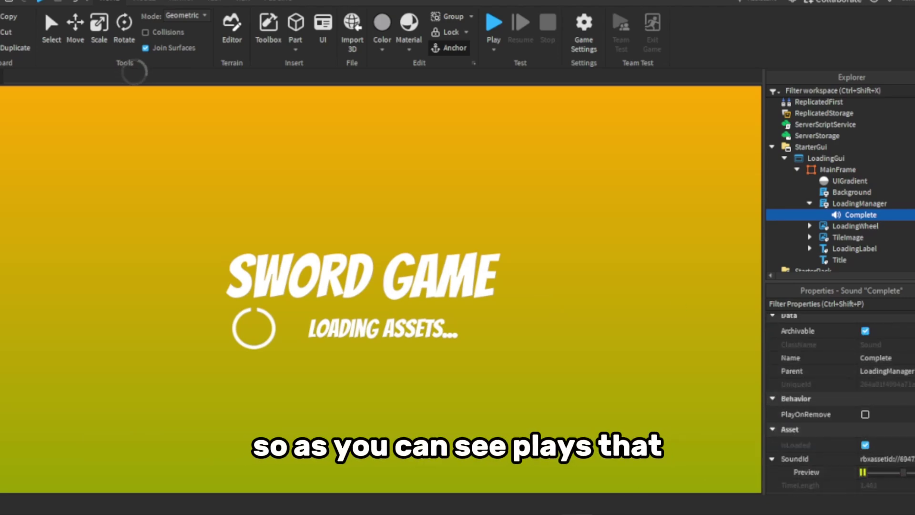
pyautogui.hotkey('alt', 'Tab')
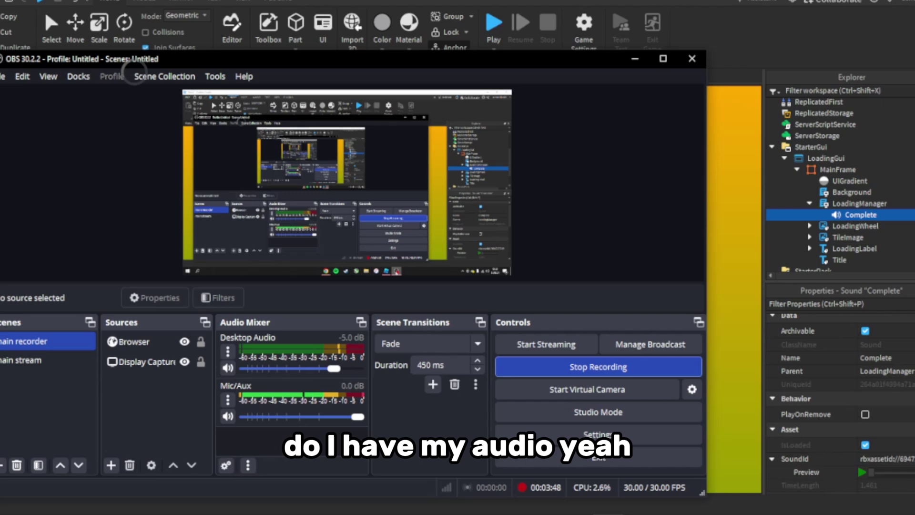
pyautogui.hotkey('alt', 'Tab')
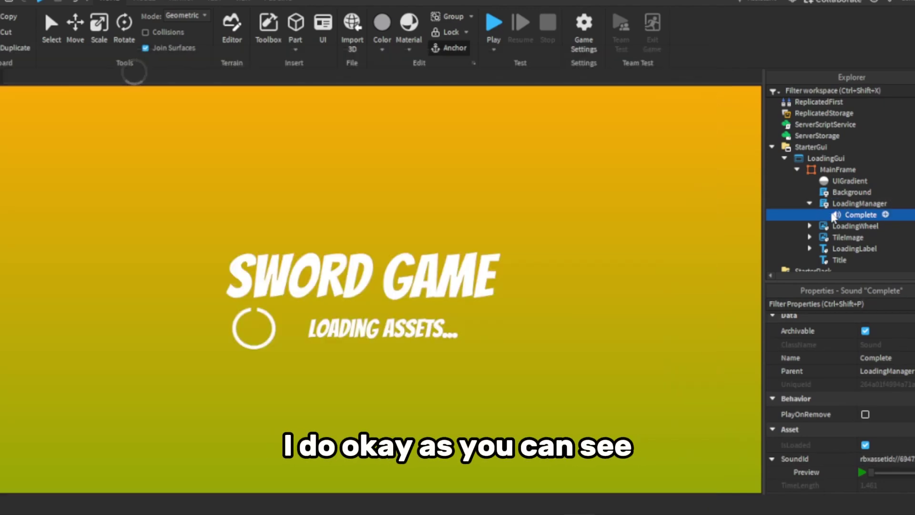
pyautogui.click(862, 472)
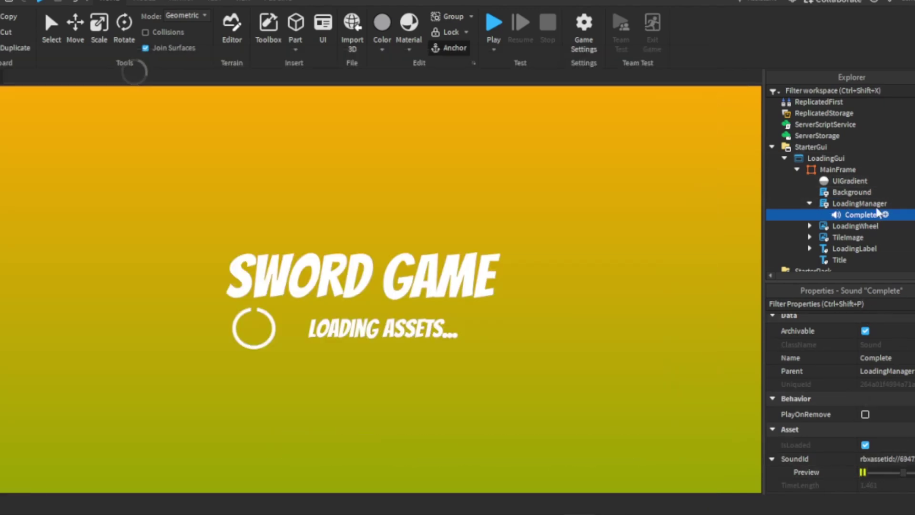
# Step: Search the Toolbox audio library for "victory"
pyautogui.click(272, 38)
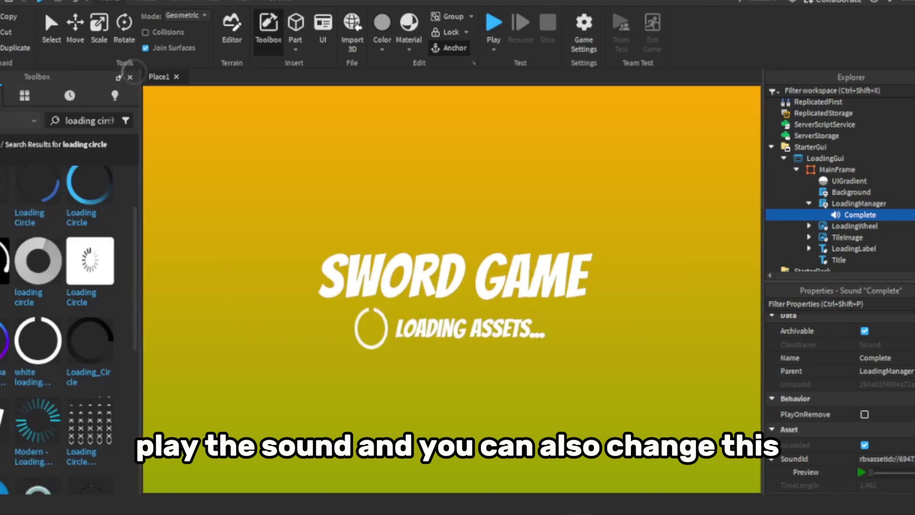
pyautogui.click(8, 182)
pyautogui.click(109, 122)
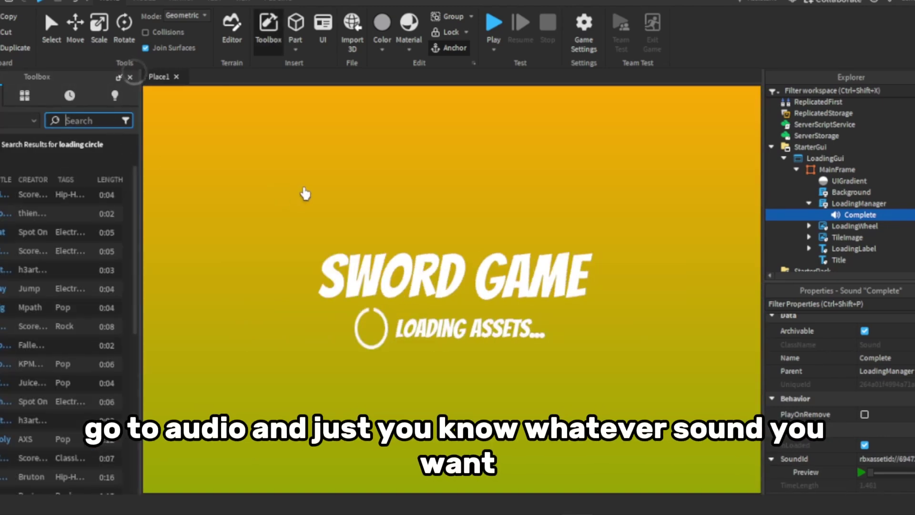
pyautogui.write('victory')
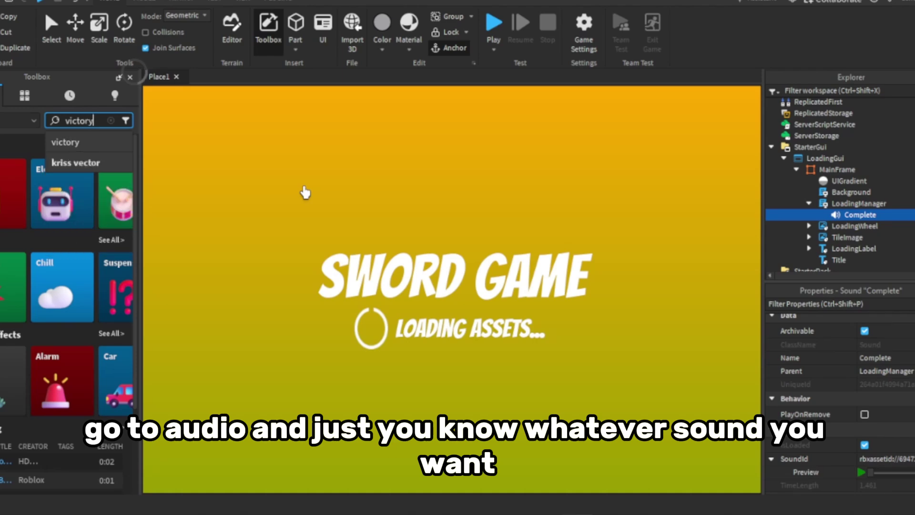
pyautogui.press('Return')
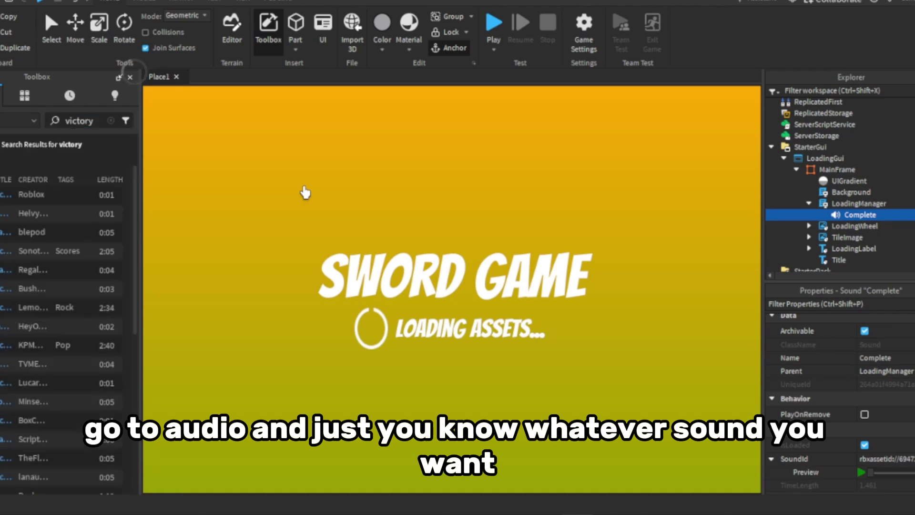
# Step: Preview Roblox's victory.wav, copy its asset ID and set it as the Complete sound's SoundId
pyautogui.click(58, 195)
pyautogui.rightClick(58, 248)
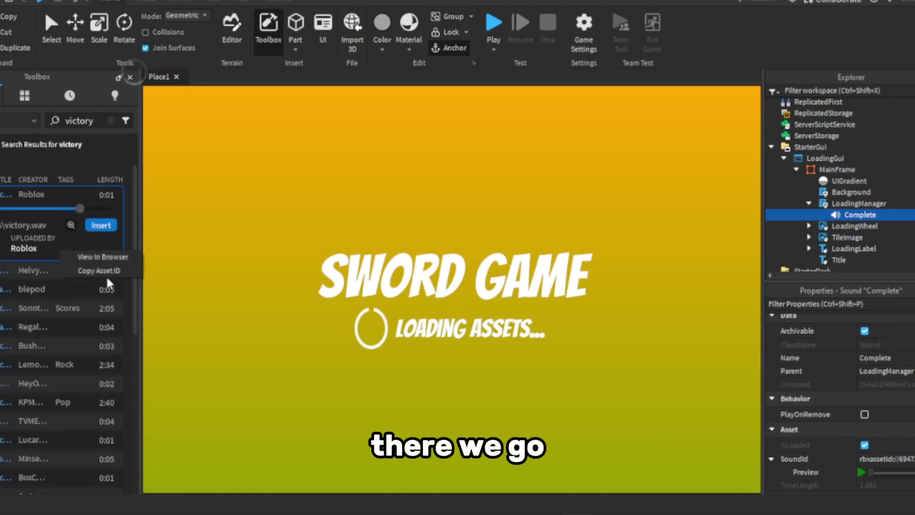
pyautogui.click(105, 273)
pyautogui.click(884, 458)
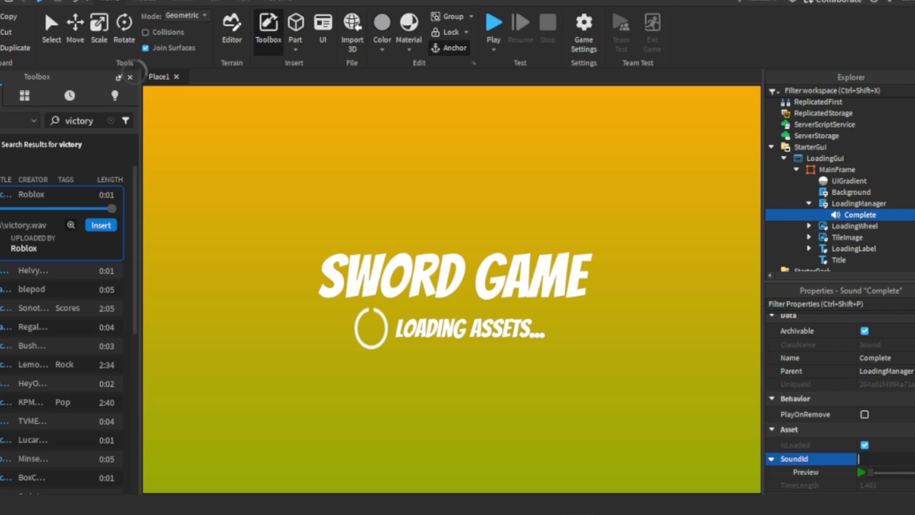
pyautogui.hotkey('ctrl', 'v')
pyautogui.press('Return')
pyautogui.scroll(-1, 834, 423)
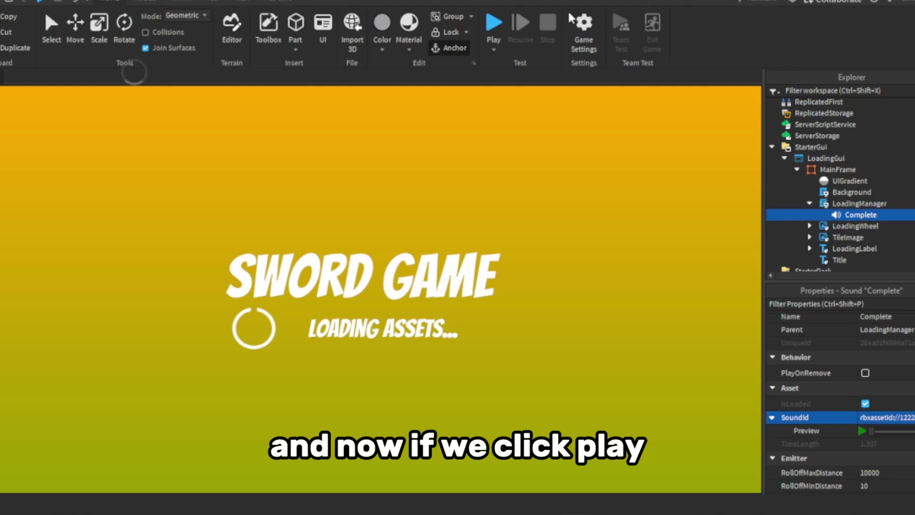
# Step: Playtest the game to check the customised loading screen and walk the character around
pyautogui.press('F5')
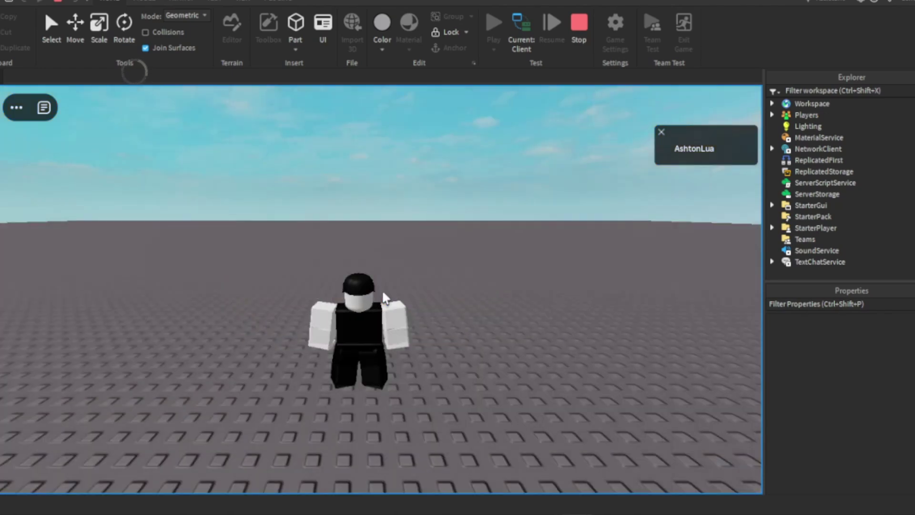
pyautogui.press('s')
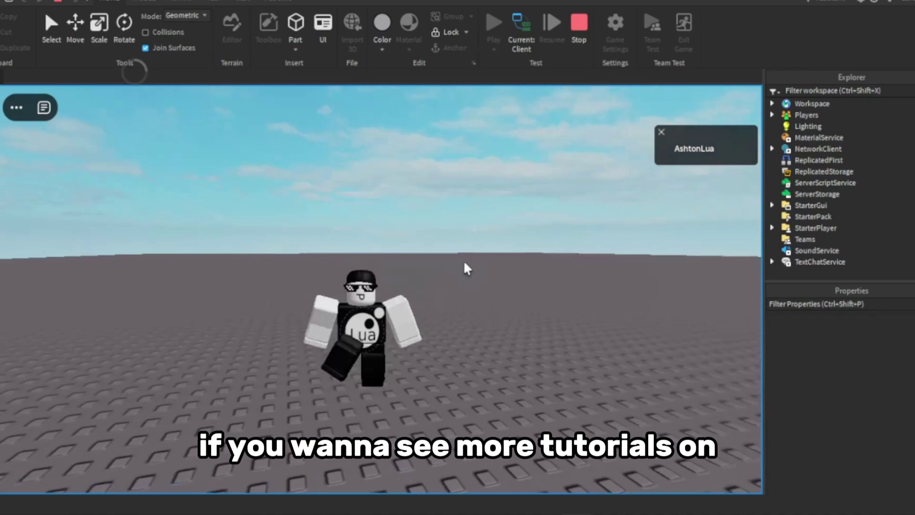
pyautogui.press('a')
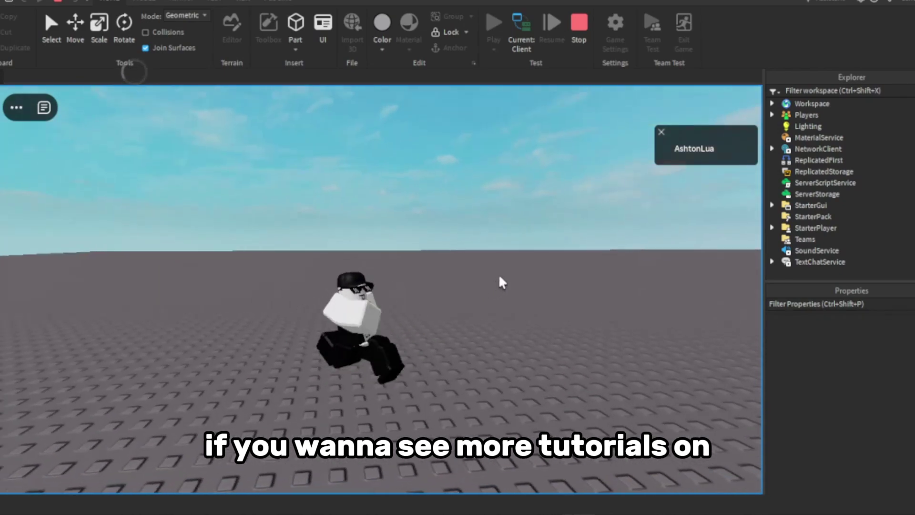